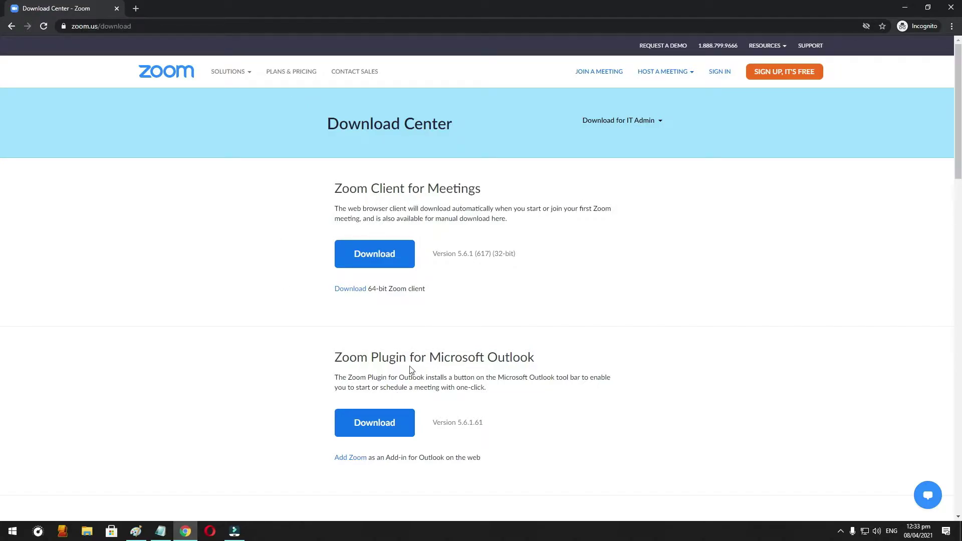
- Review the available downloads in the Zoom Download Center, from the meetings client to the Skype for Business plugin
scroll(545, 339, down, 4)
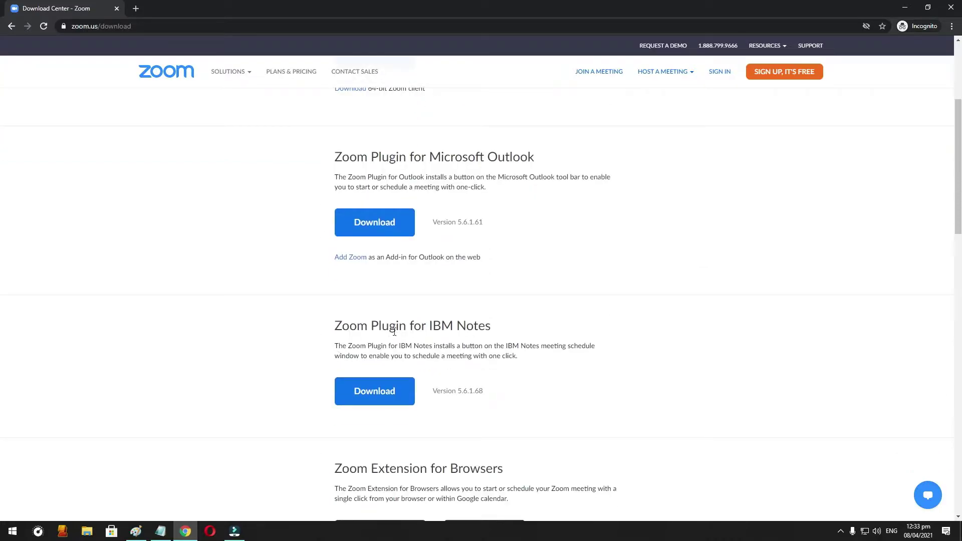
scroll(569, 342, down, 2)
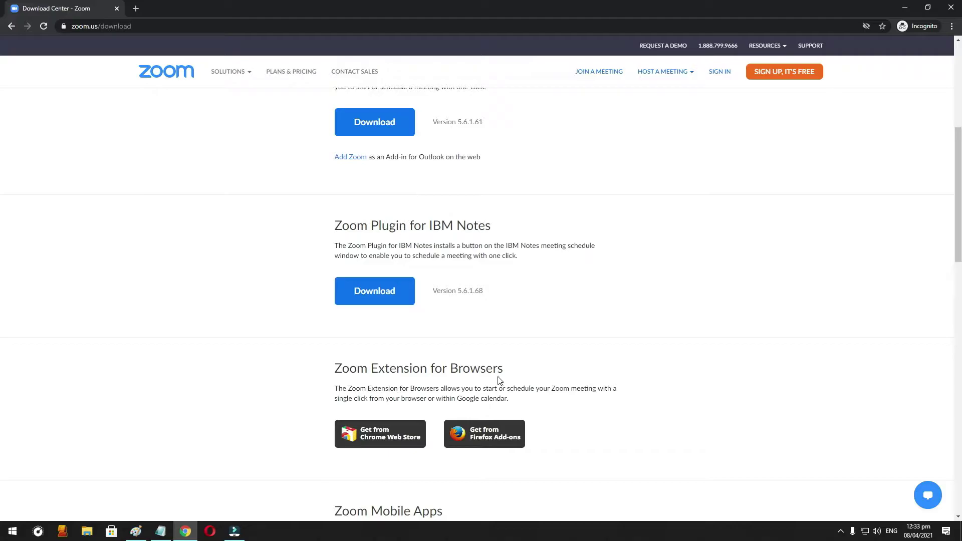
scroll(551, 373, down, 3)
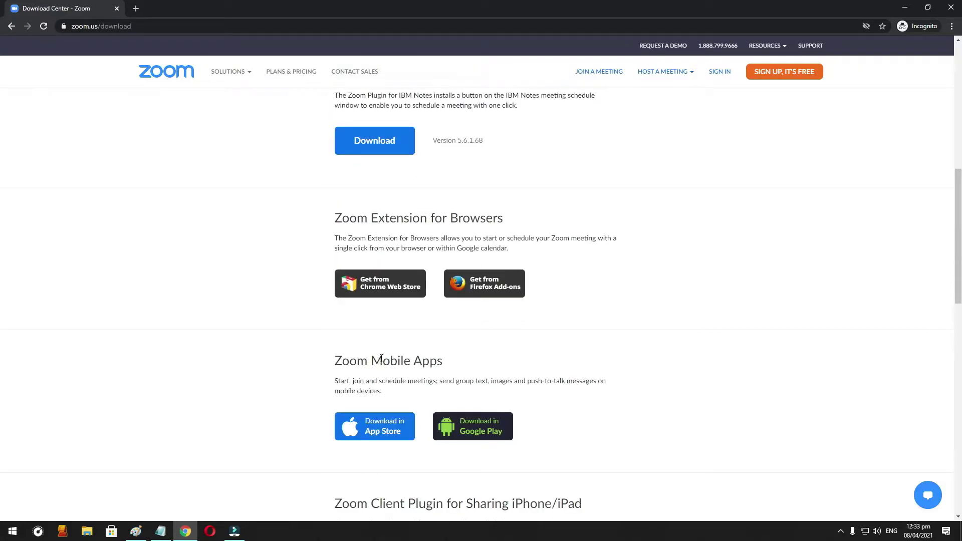
scroll(493, 366, down, 4)
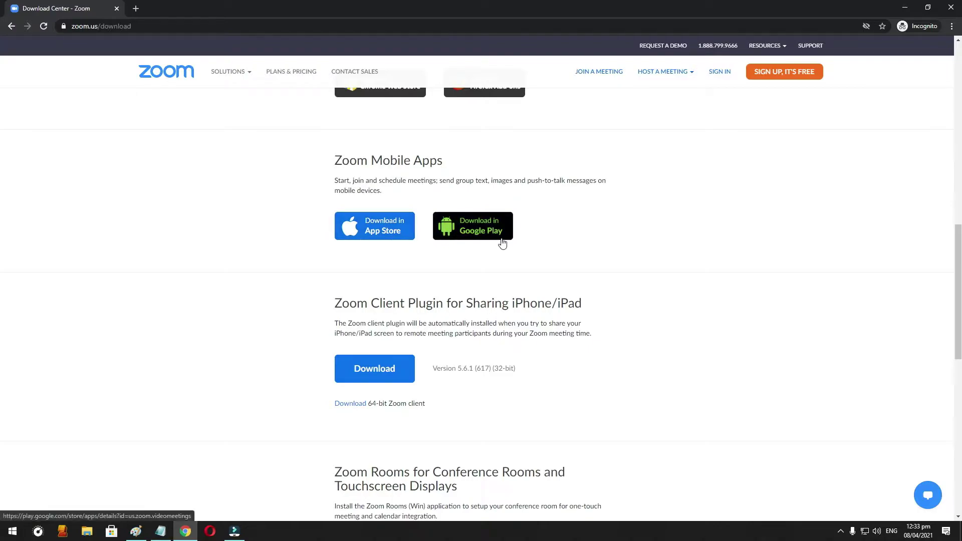
scroll(537, 303, down, 1)
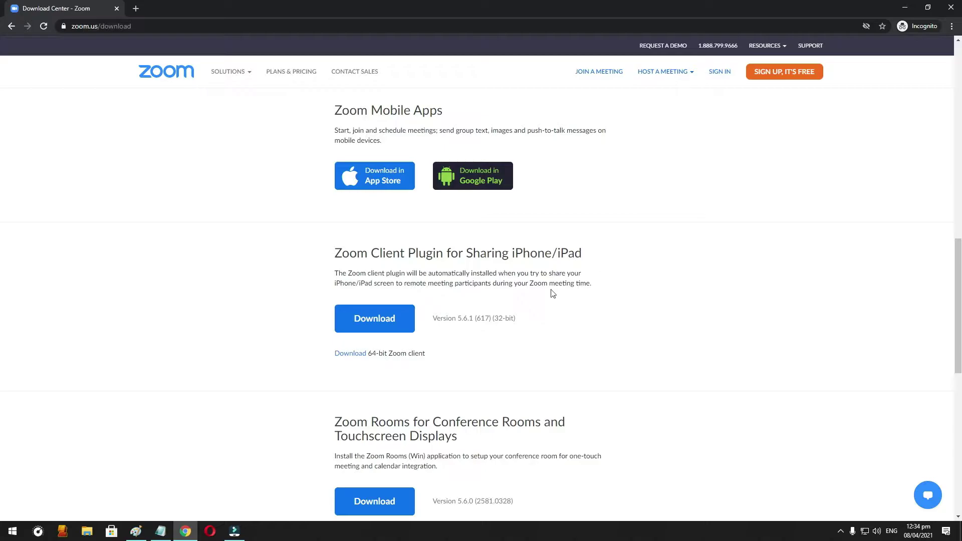
scroll(483, 338, down, 2)
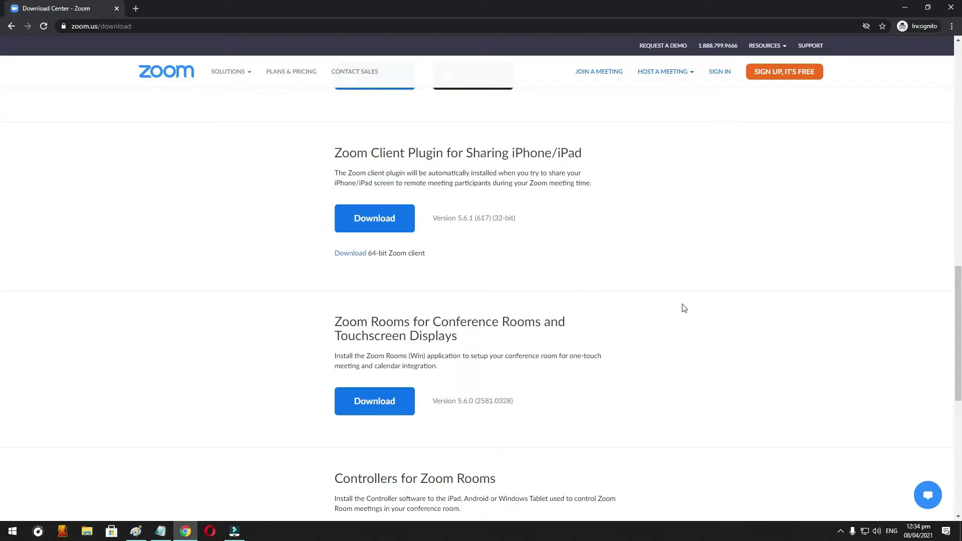
scroll(684, 309, down, 6)
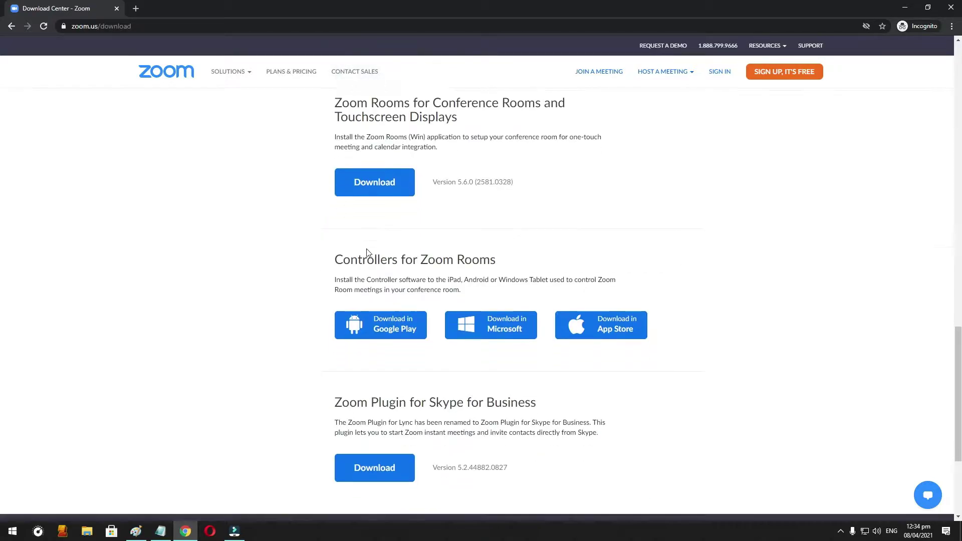
scroll(775, 335, up, 20)
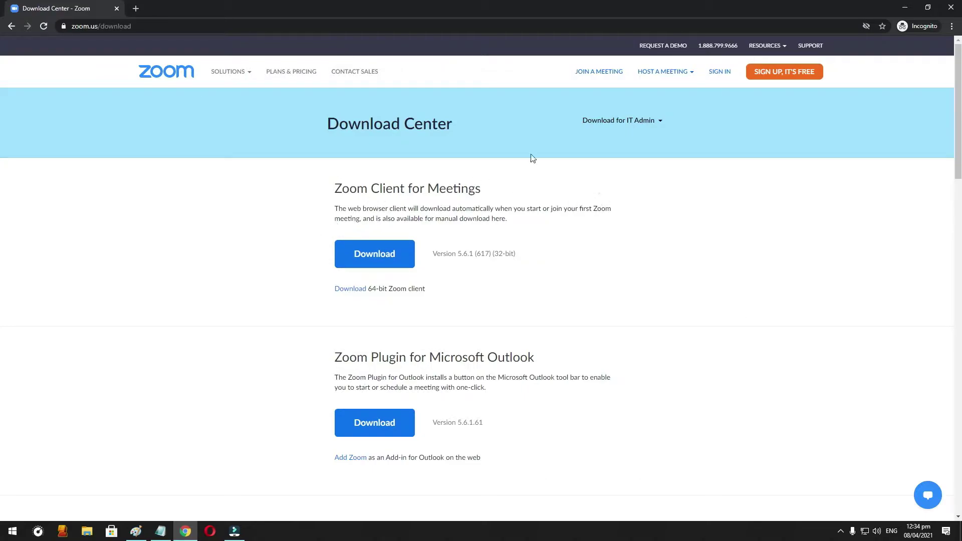
- Switch to the Zoom desktop client and start a new meeting, dismissing the audio prompt without joining audio
click(907, 8)
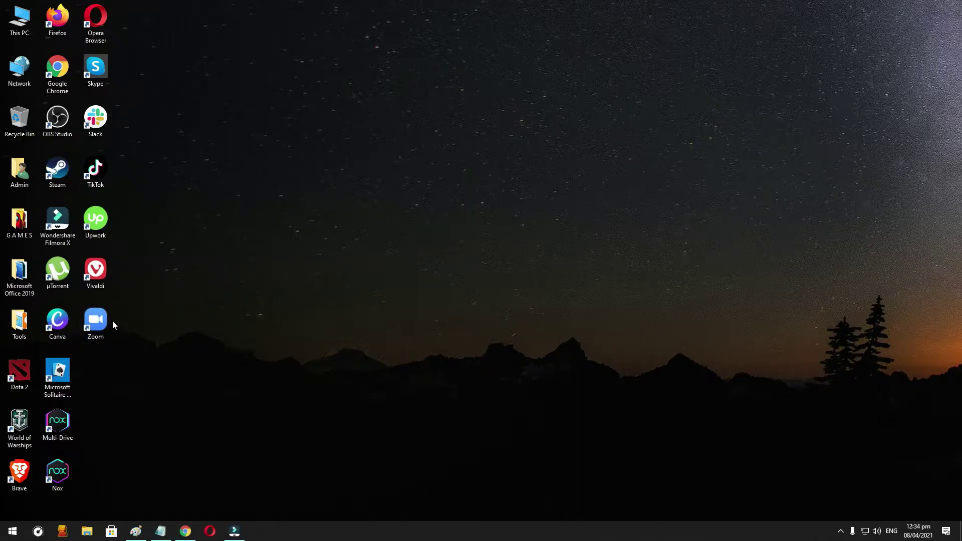
double_click(92, 308)
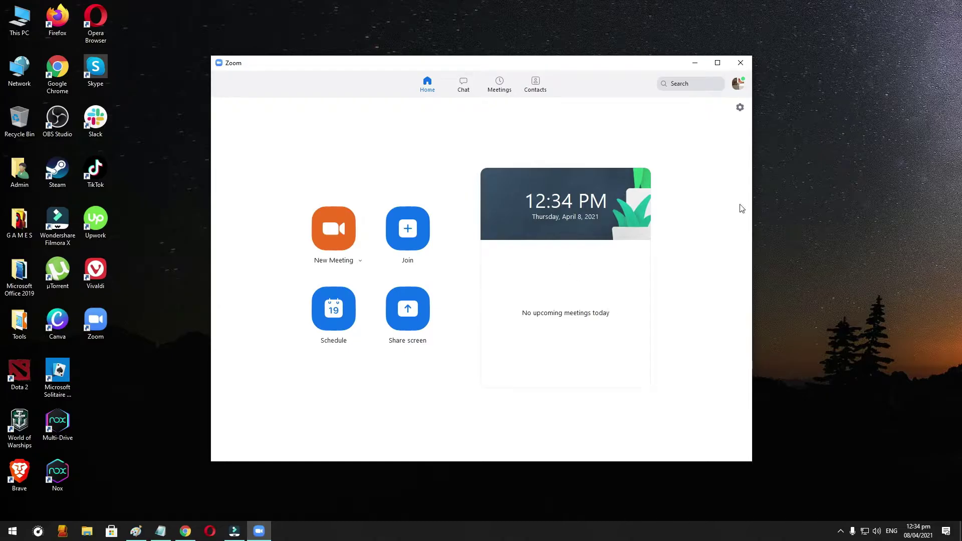
click(329, 233)
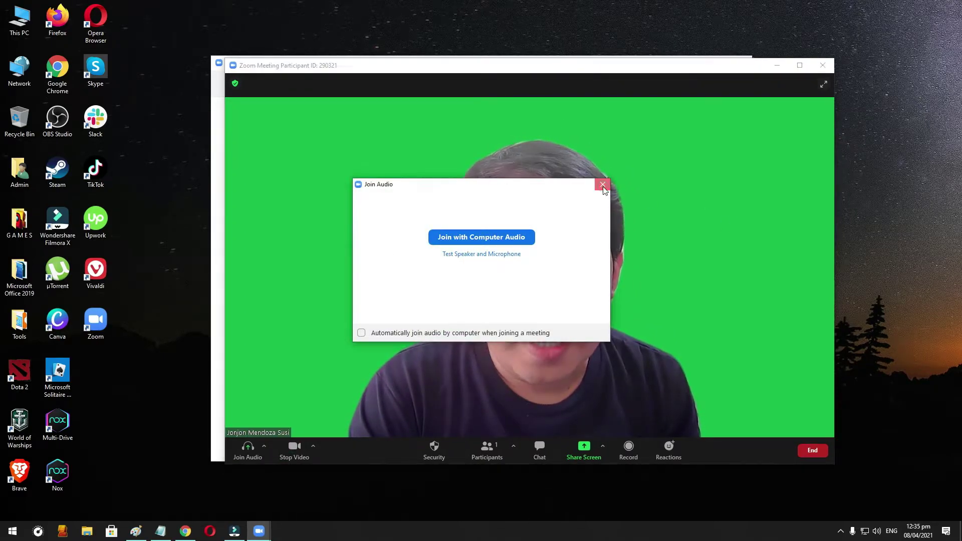
key(Escape)
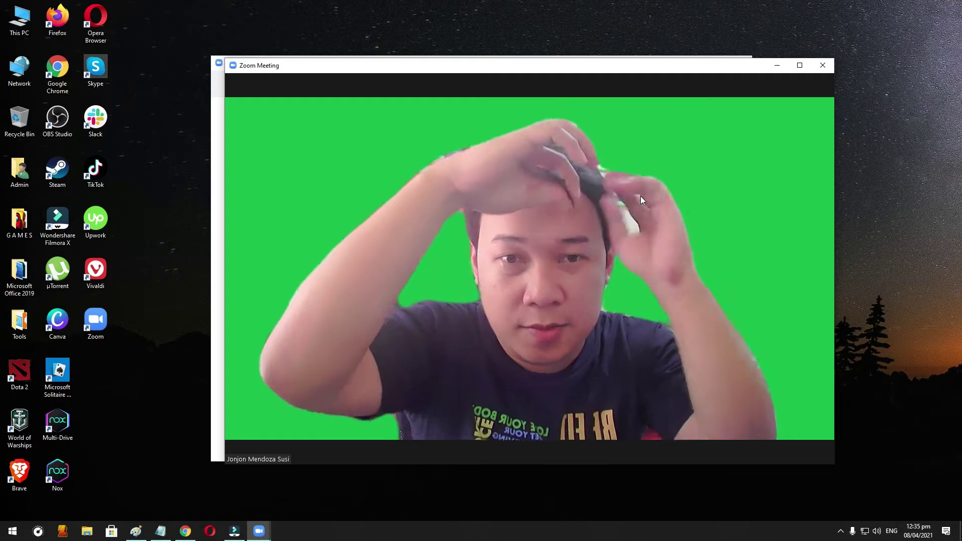
mouse_move(636, 207)
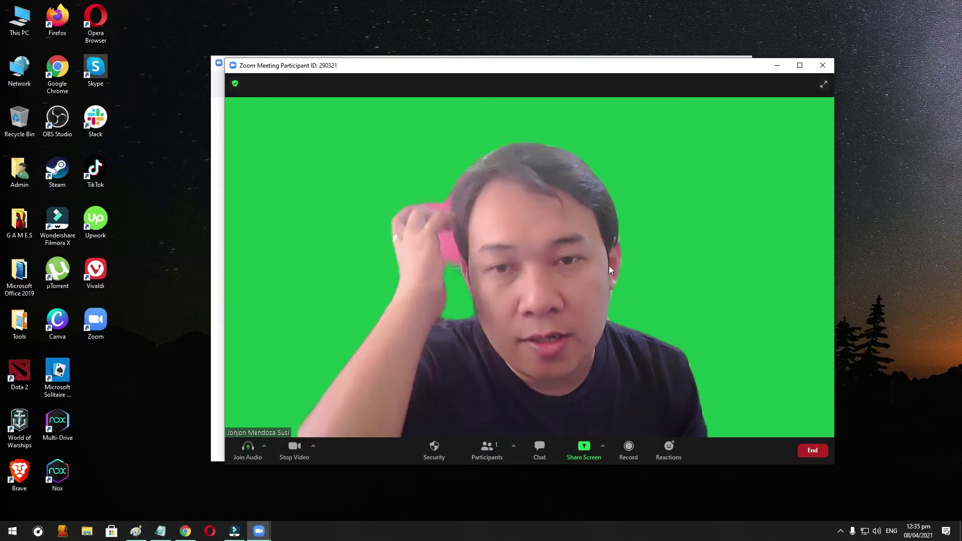
- Open the meeting's virtual background settings and apply the Earth background
click(315, 447)
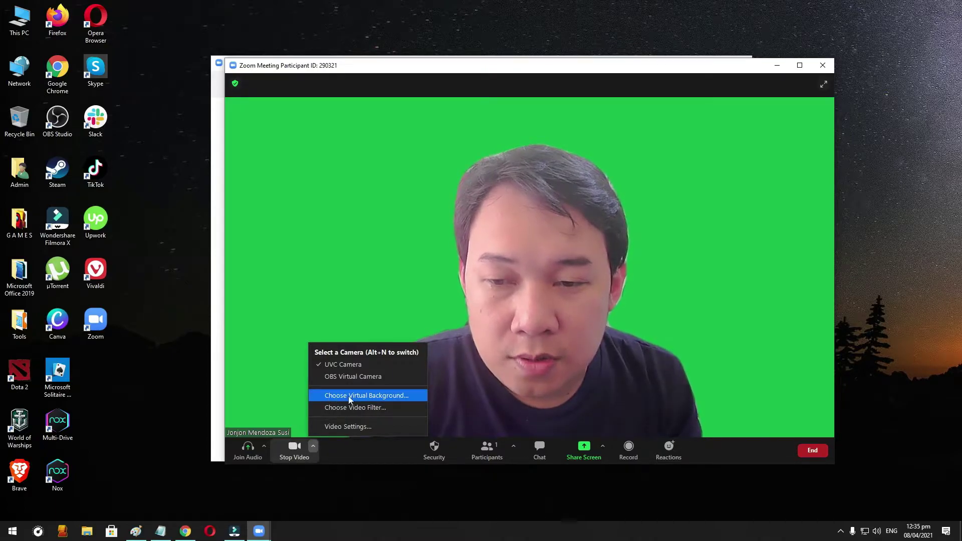
click(404, 398)
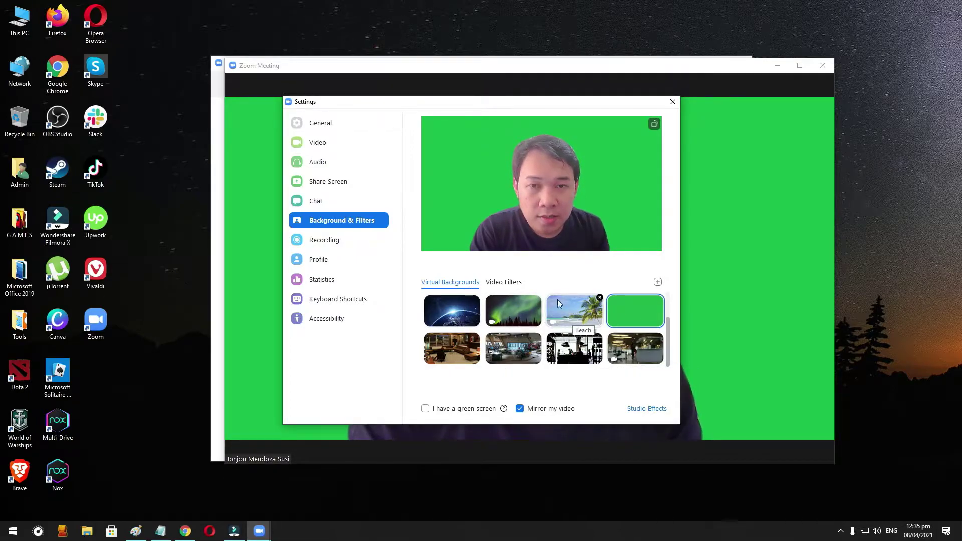
click(437, 315)
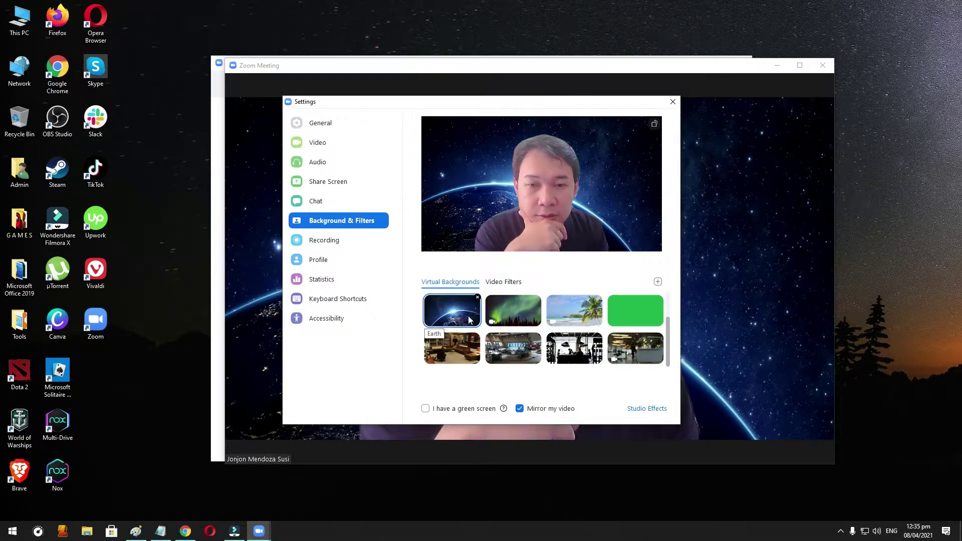
- Try the aurora, Beach, green, lounge, workshop, black-and-white bar and office virtual backgrounds one after another
click(508, 310)
click(586, 312)
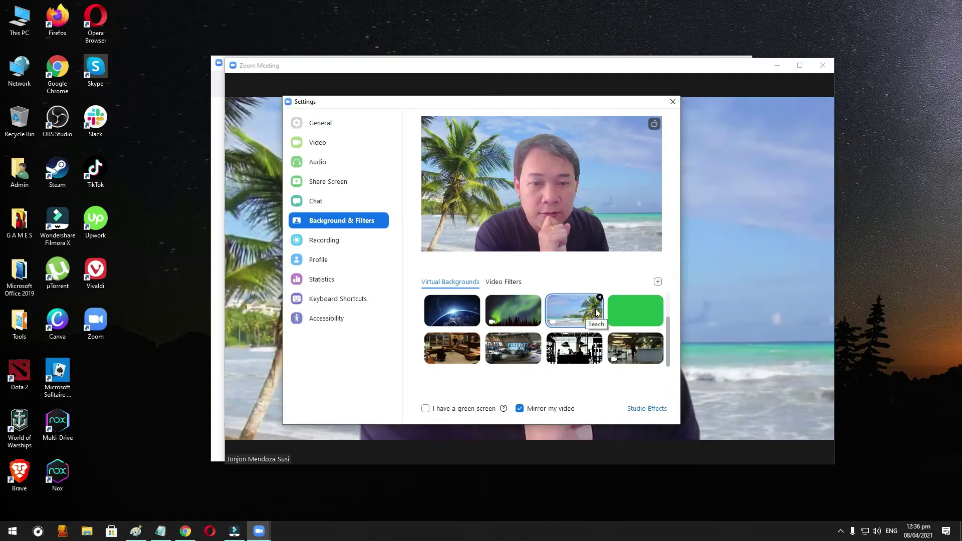
click(639, 308)
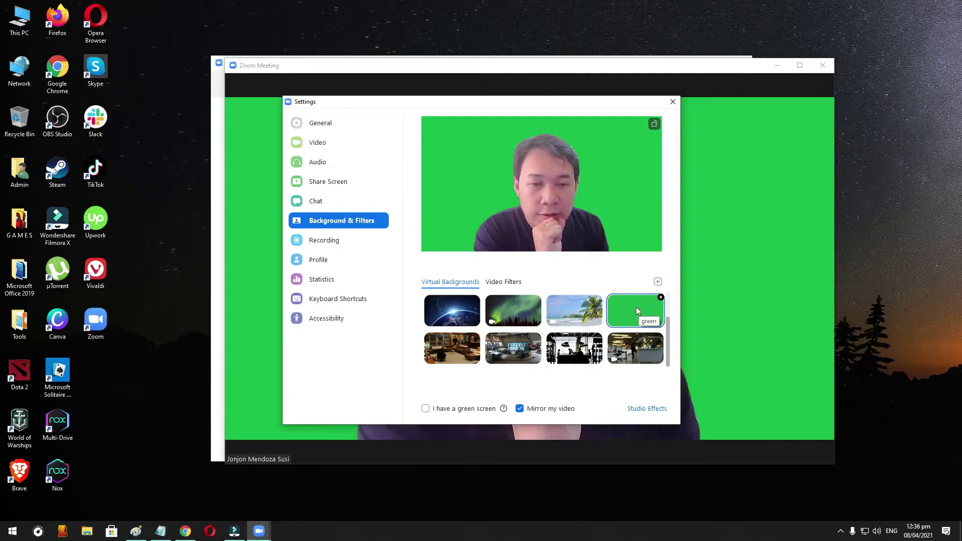
click(454, 337)
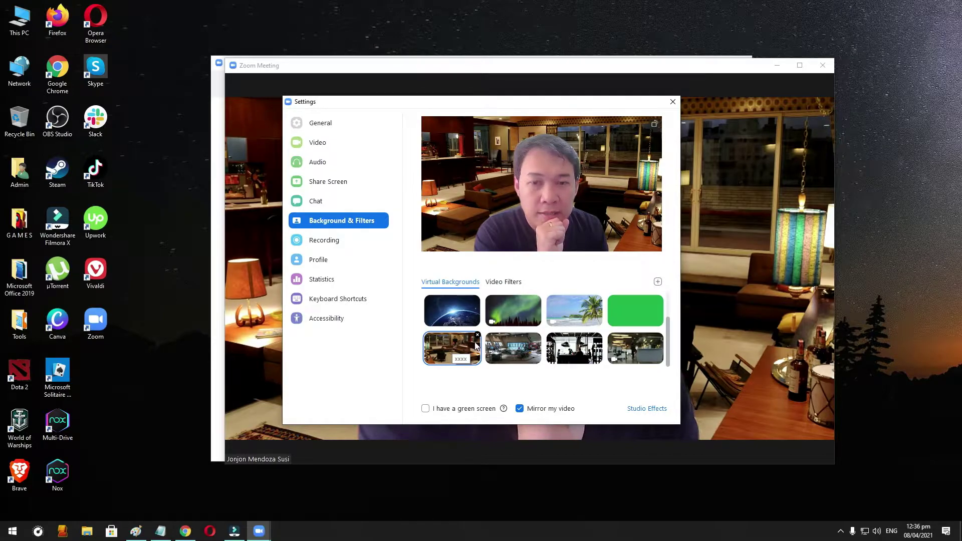
click(505, 347)
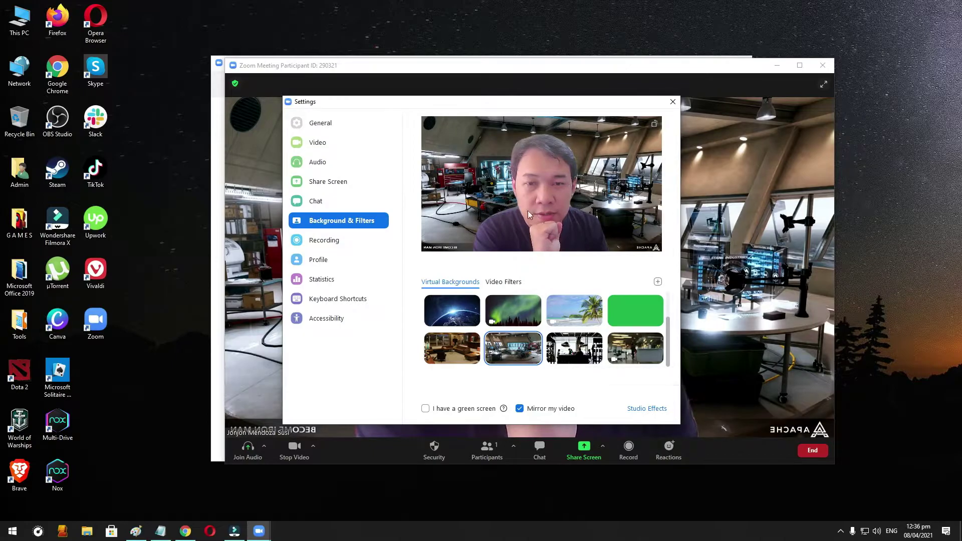
click(579, 353)
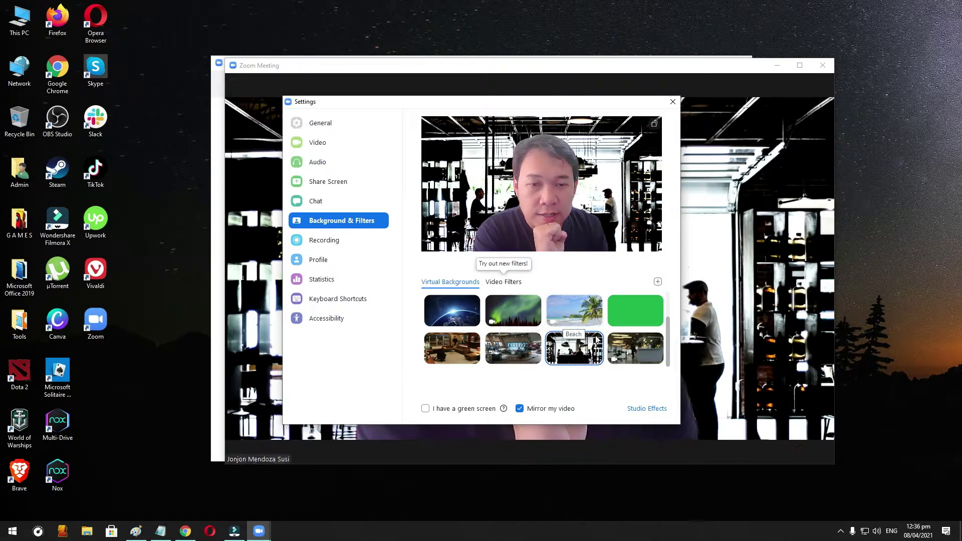
click(633, 342)
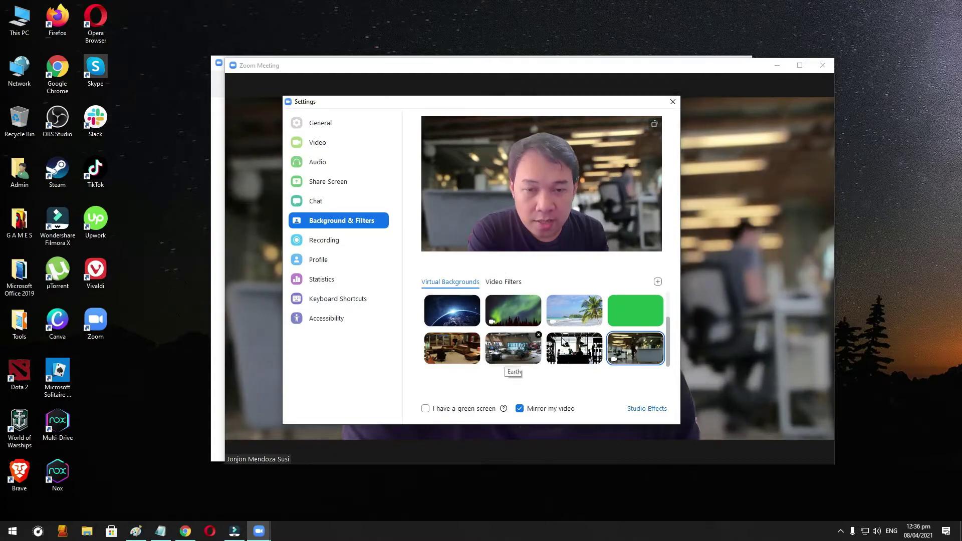
- Reapply the Earth virtual background and close the settings
click(458, 305)
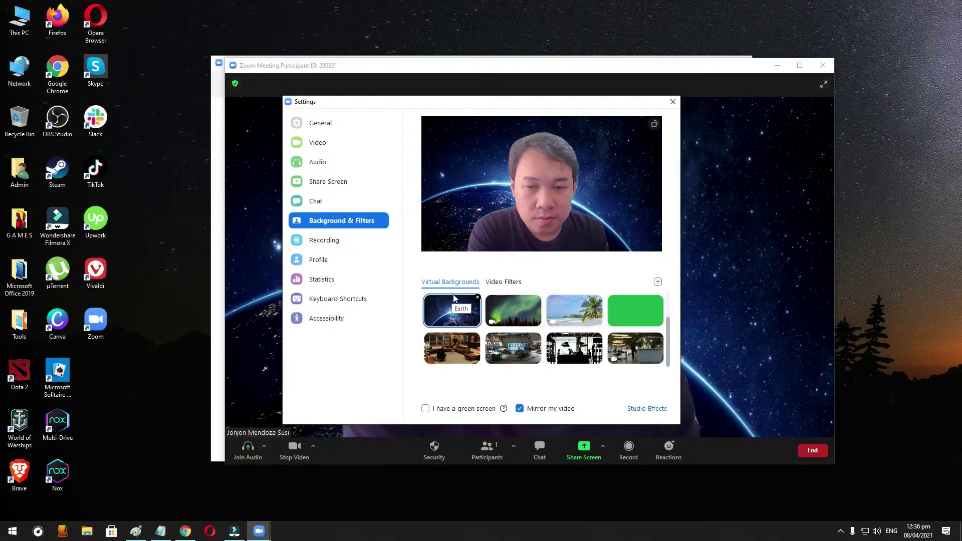
click(672, 103)
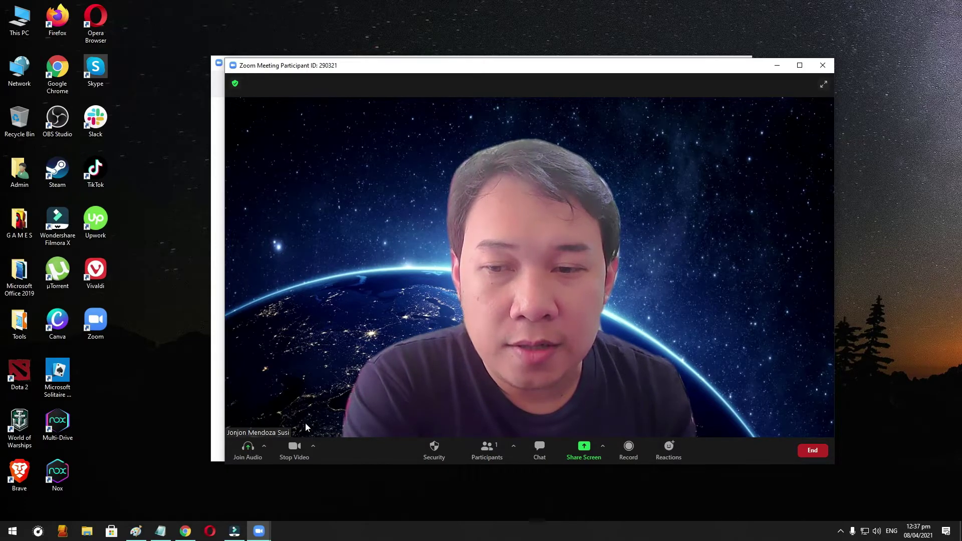
- Reopen the meeting's background settings, show the video filters and move the settings window aside to uncover the video
click(313, 446)
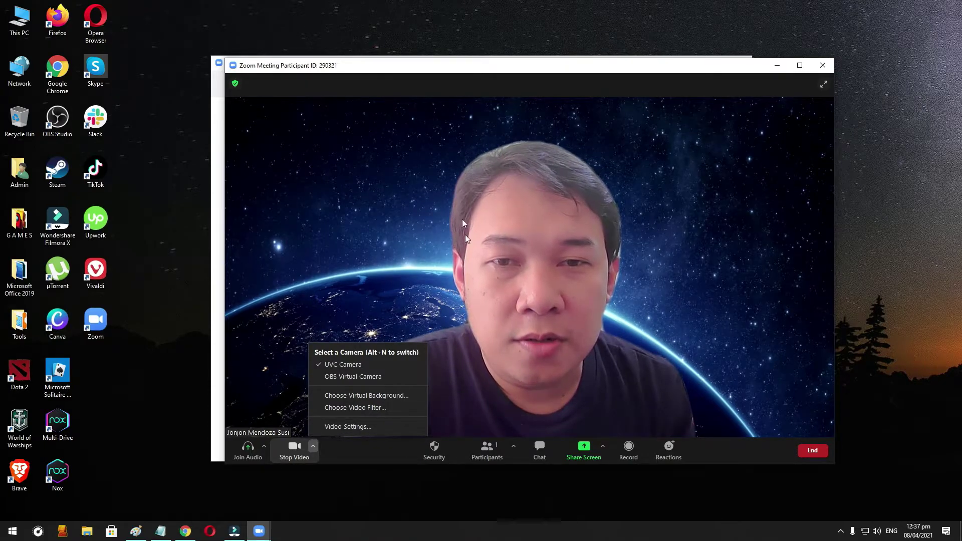
click(376, 395)
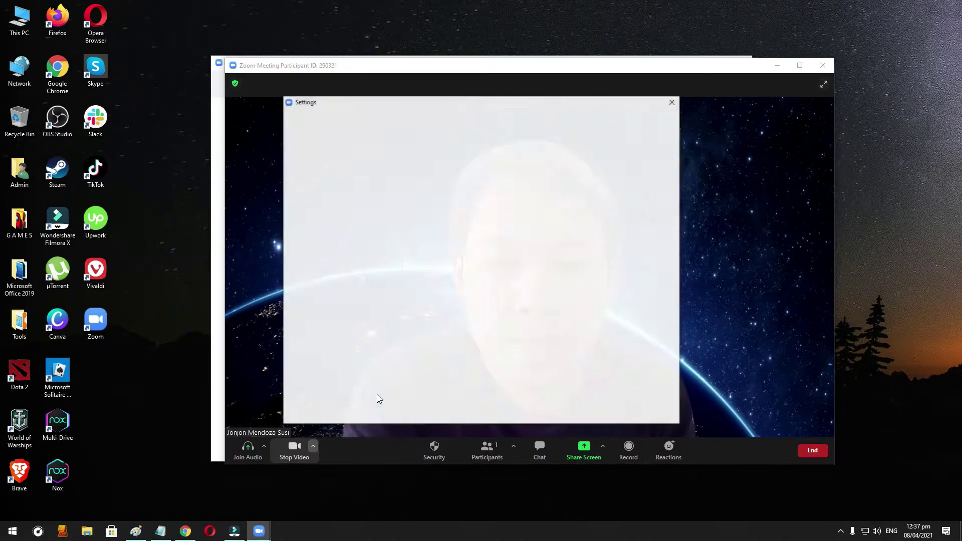
click(492, 283)
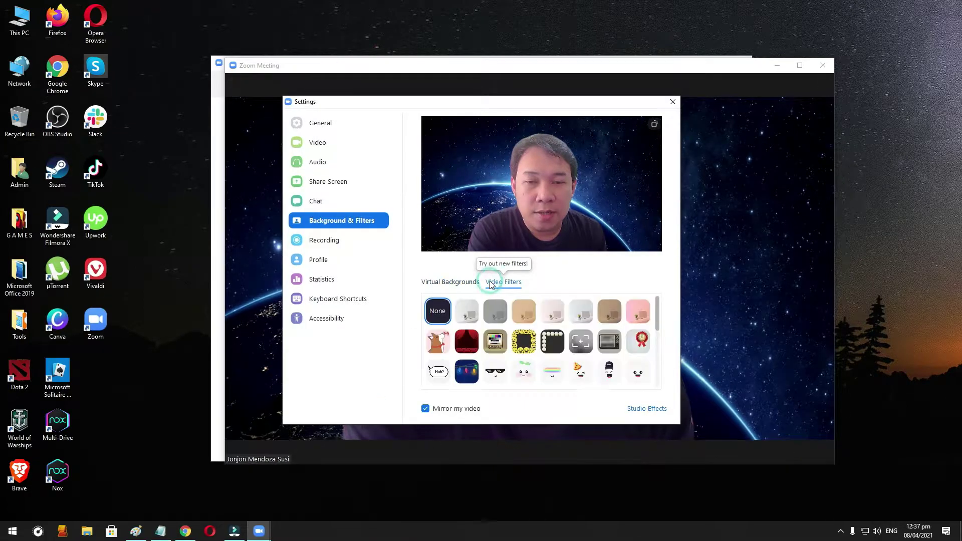
drag(542, 106, 799, 103)
- Try the Boost video filter and the grey filter beside it, returning to Boost
click(727, 306)
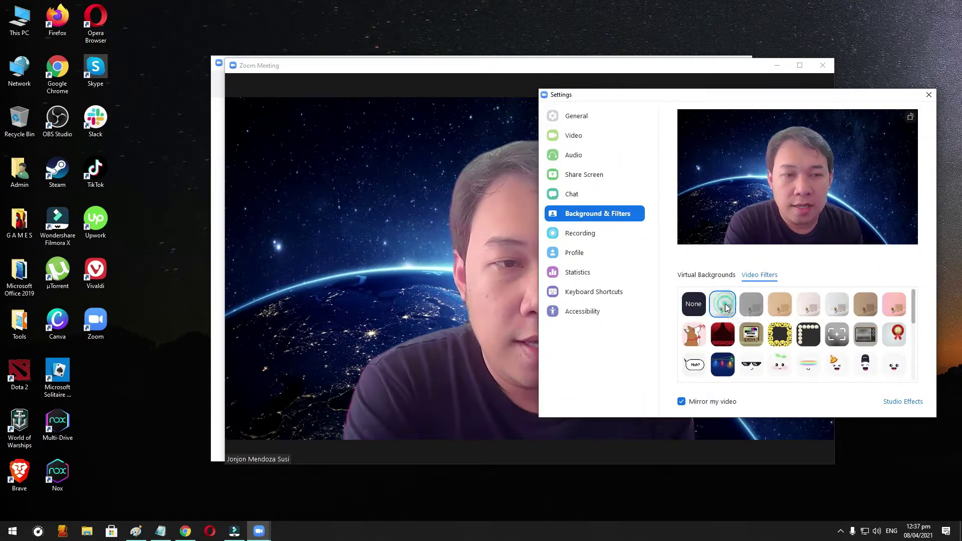
mouse_move(519, 258)
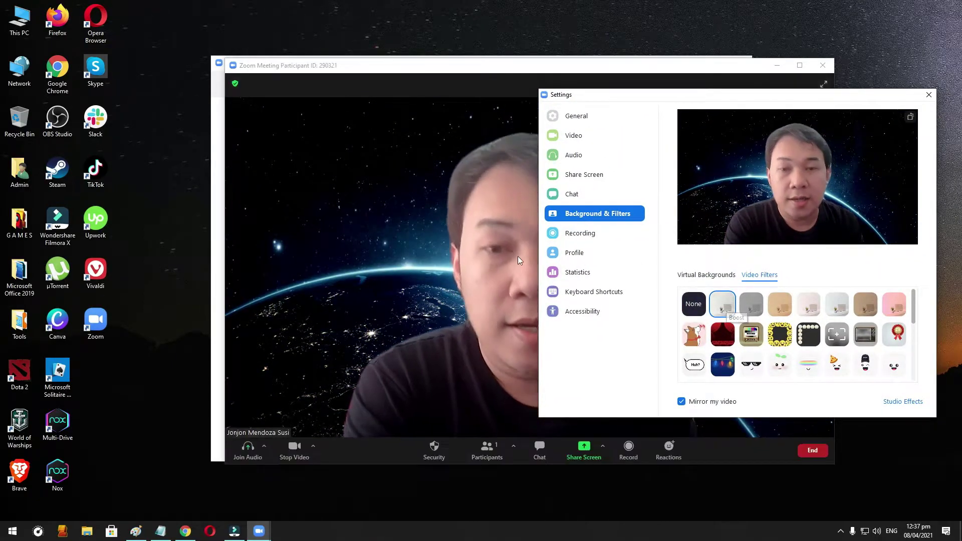
click(751, 304)
click(722, 306)
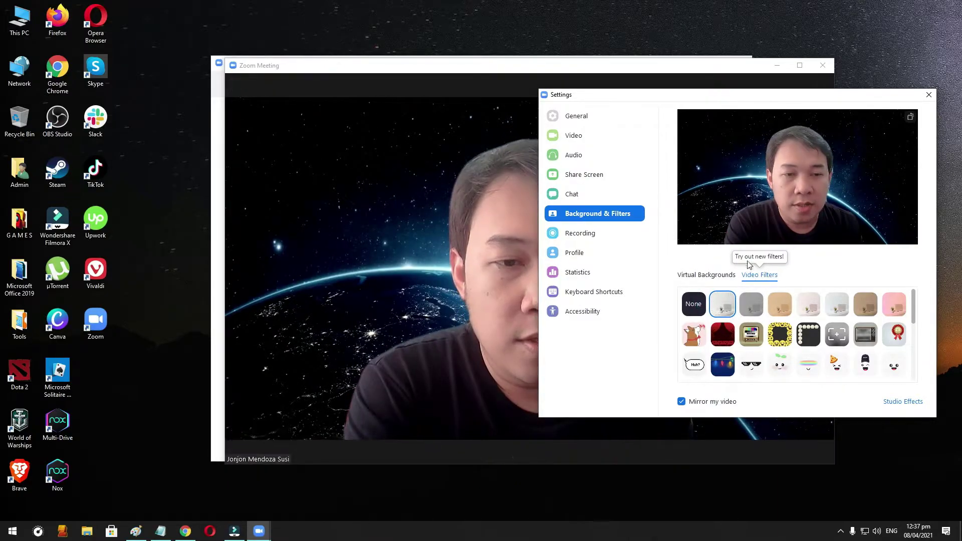
- Reposition the settings window and try the pixel sunglasses, sprout, rainbow, Pizza Party Hat and black cap video filters
drag(804, 95, 424, 116)
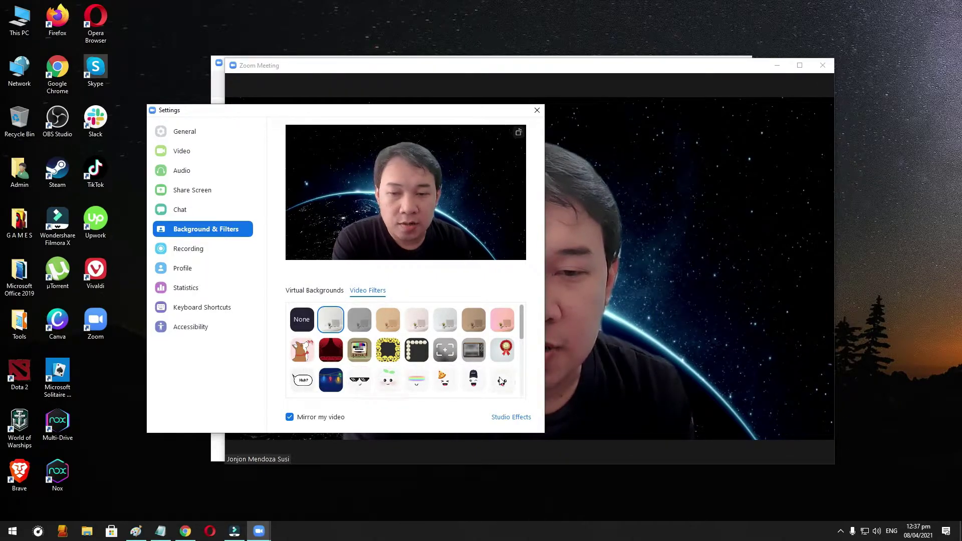
click(355, 378)
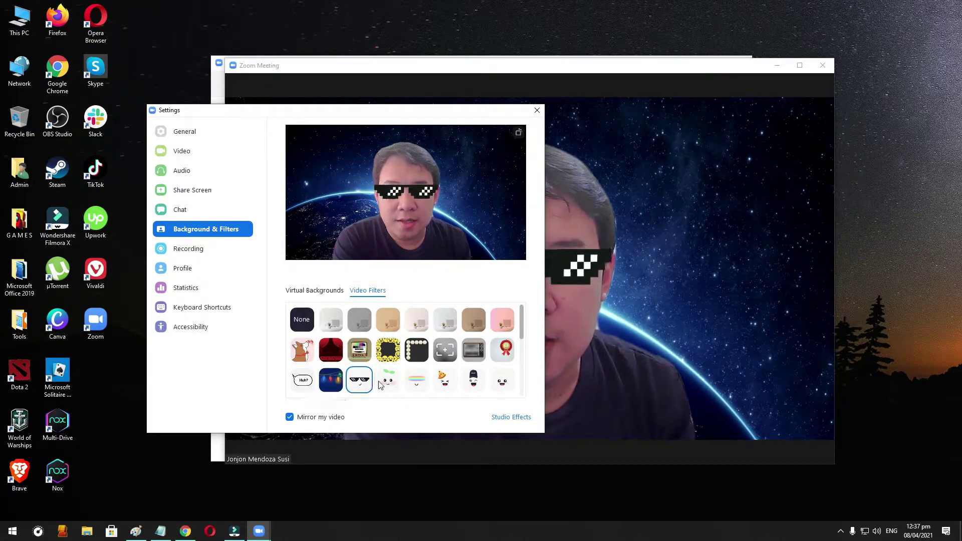
click(394, 382)
click(417, 381)
click(444, 381)
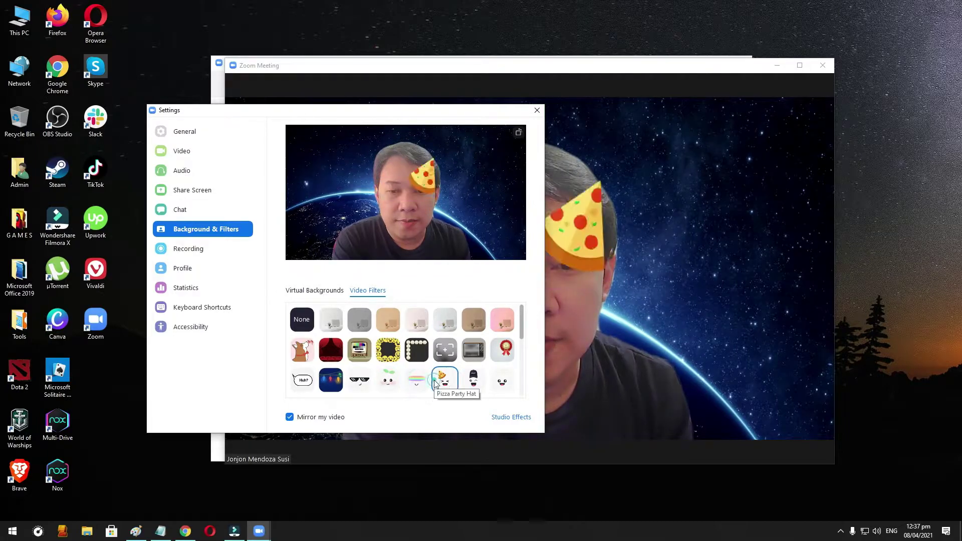
click(502, 381)
- Try the white face mask filter and apply the green surgical mask video filter
scroll(314, 394, down, 1)
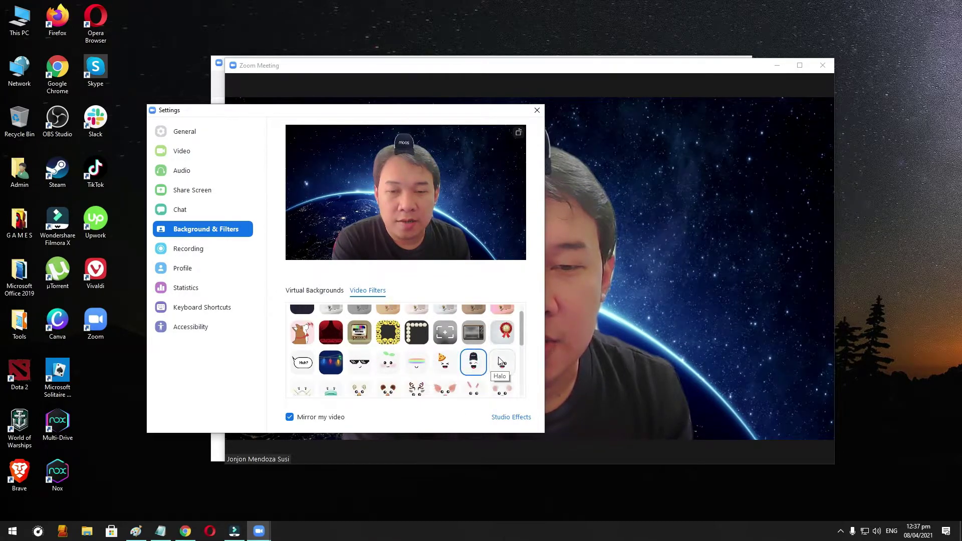
scroll(312, 391, down, 1)
click(303, 382)
click(331, 382)
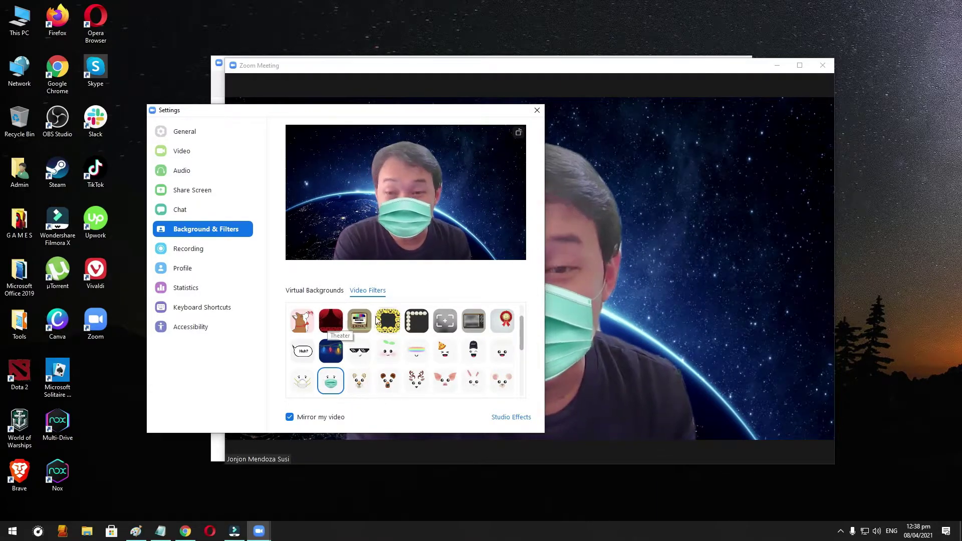
- Show the virtual backgrounds in the meeting settings and move the settings window over the middle of the meeting video
click(320, 291)
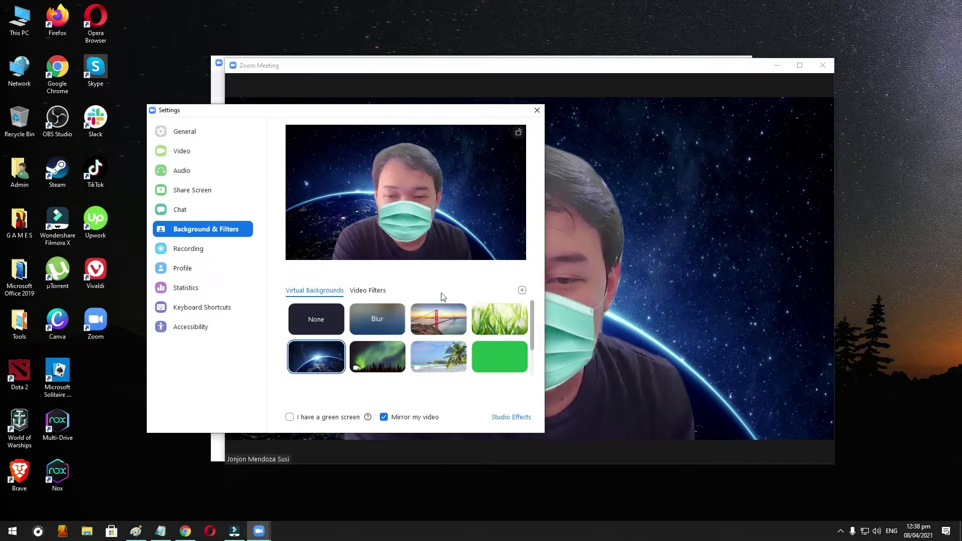
drag(414, 116, 564, 107)
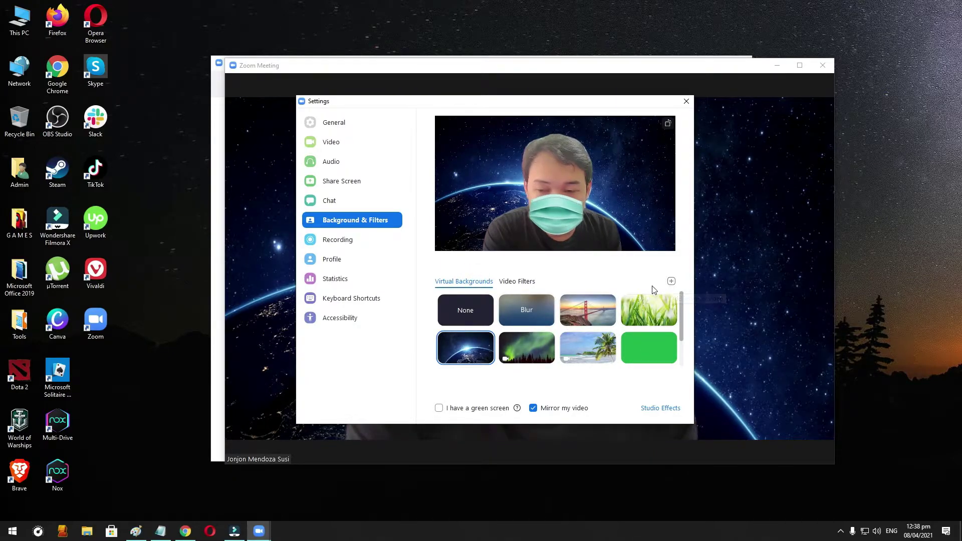
mouse_move(255, 407)
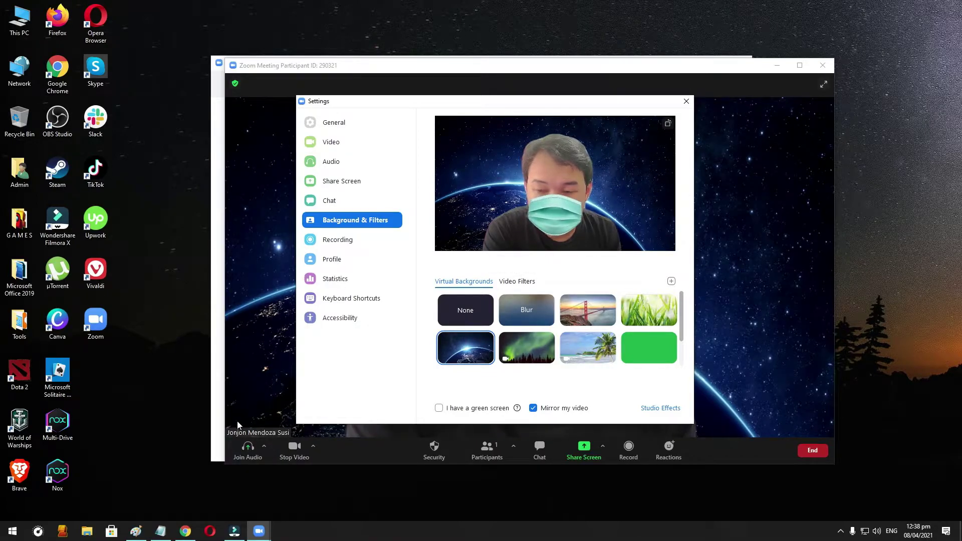
- Bring Chrome up behind the settings, remove the surgical mask video filter and return to the virtual backgrounds
click(186, 533)
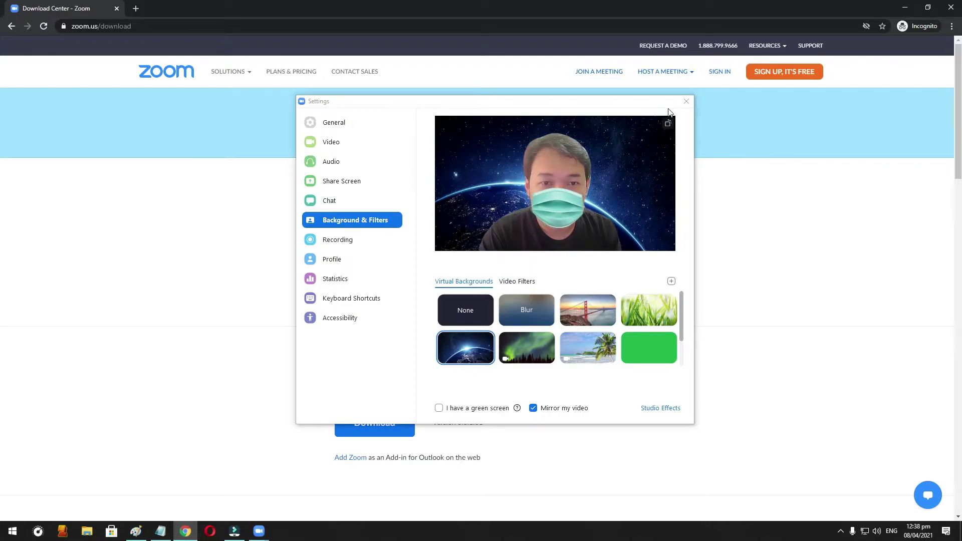
click(514, 282)
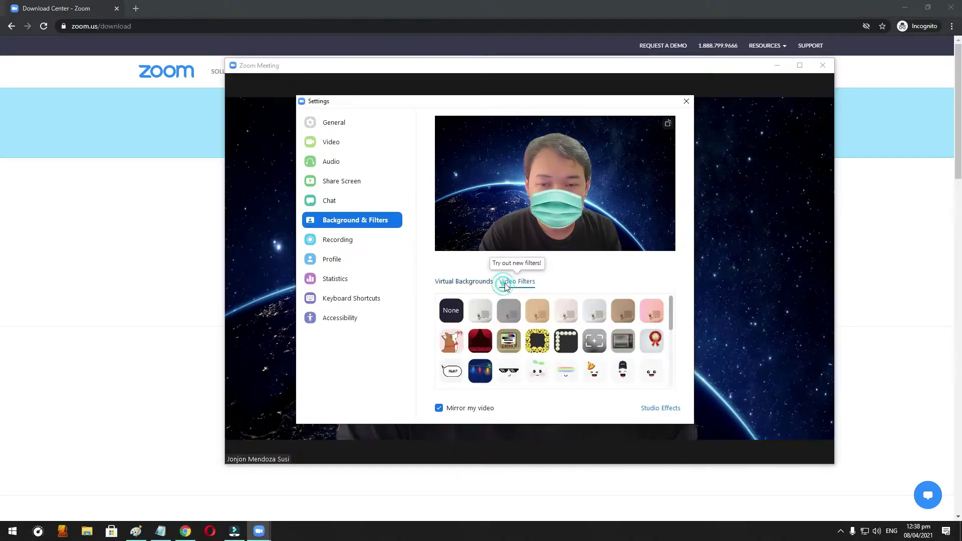
click(453, 284)
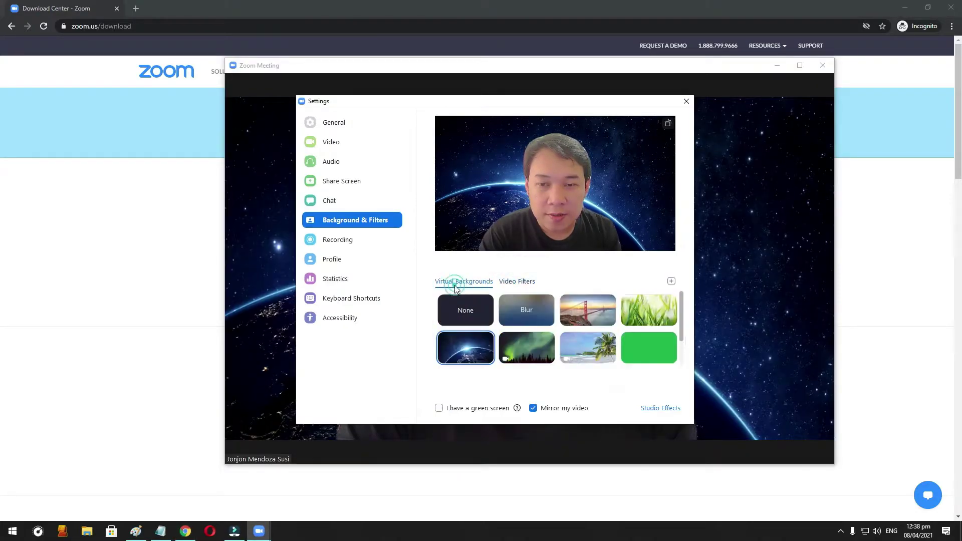
- Clear away the Zoom settings and meeting windows and open pixabay.com in the browser
click(686, 100)
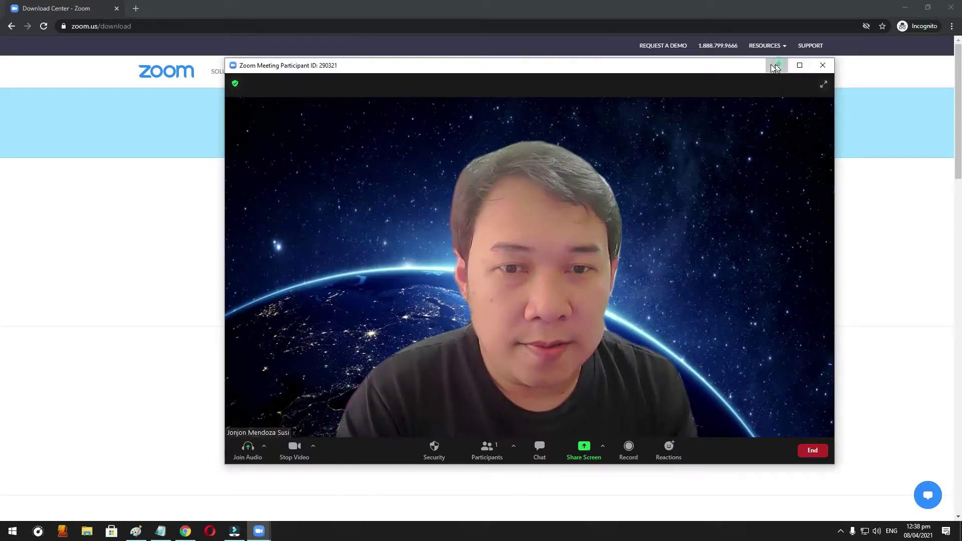
click(777, 65)
click(351, 31)
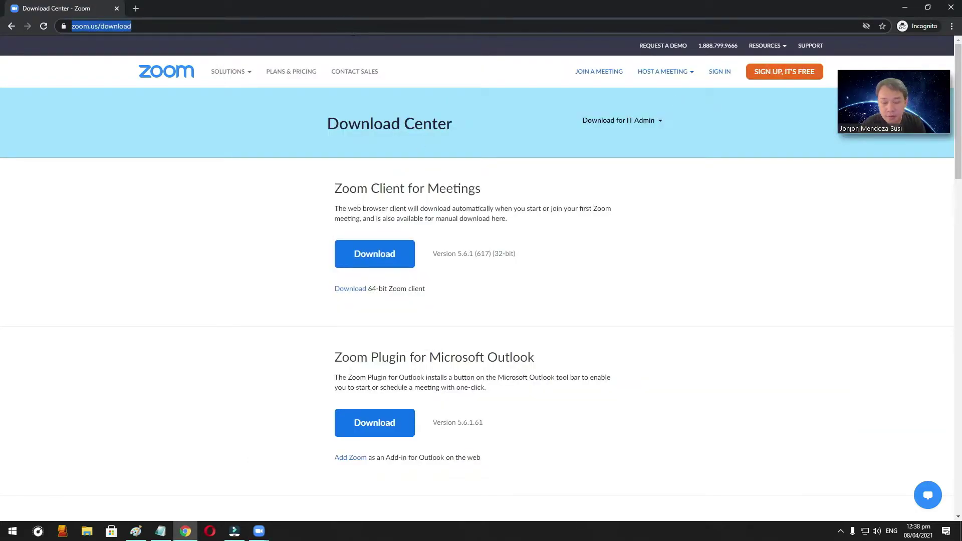
text(pixabay.com)
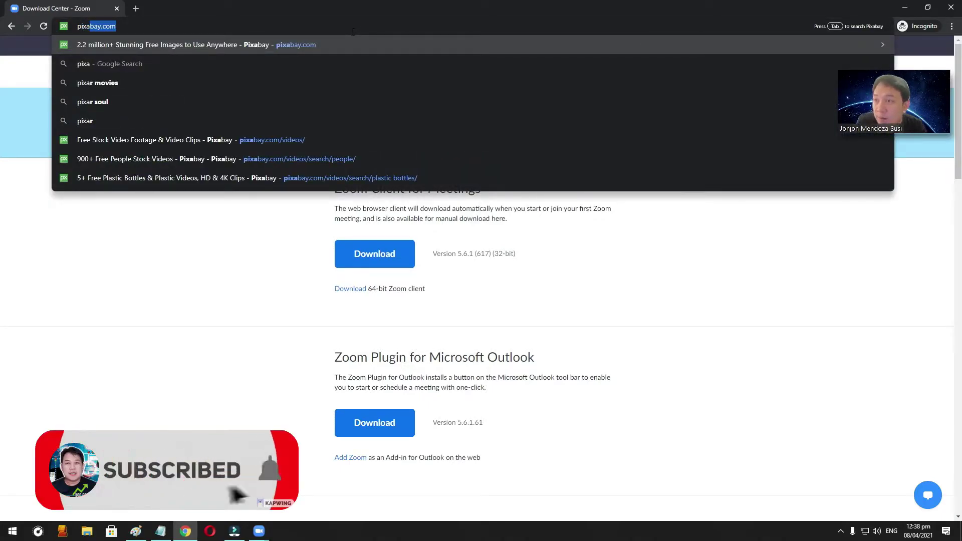
key(Return)
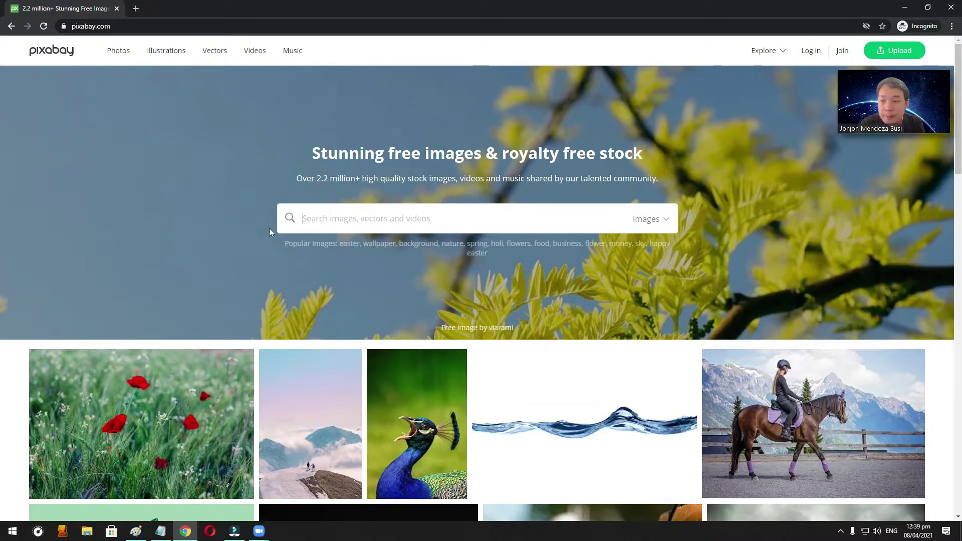
- Search Pixabay's images for "office background"
click(357, 223)
text(office background)
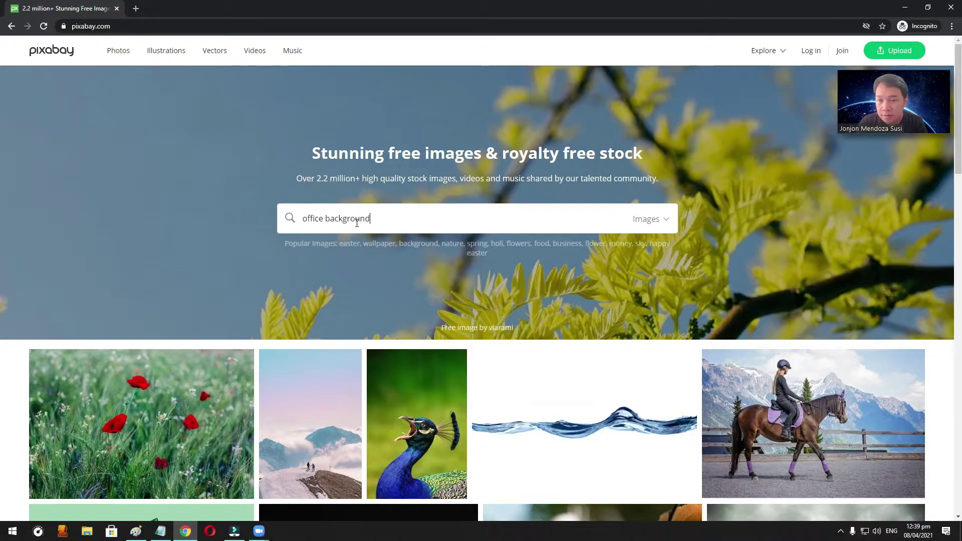
key(Return)
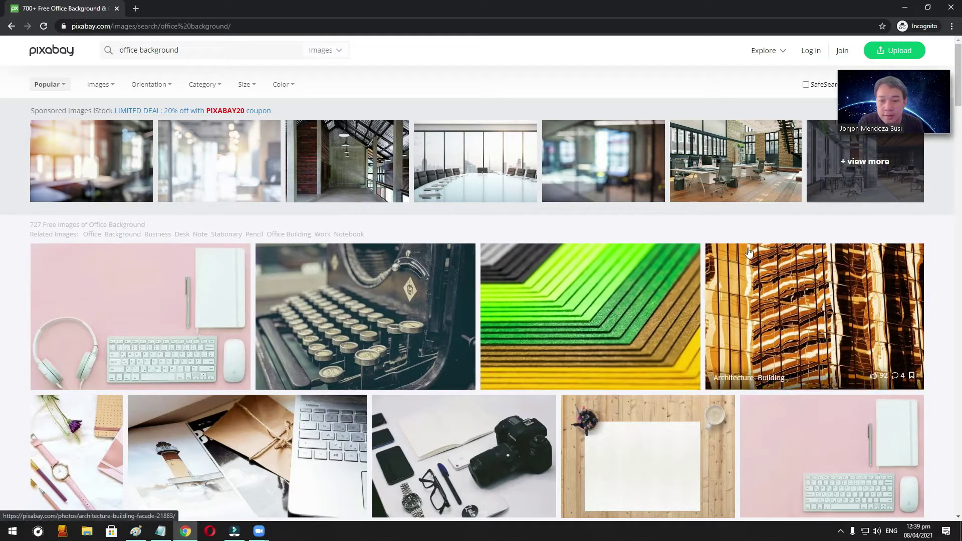
- Browse the image results and open the photo of the interior design room with a staircase, desk and mountain view
scroll(676, 245, down, 2)
scroll(676, 245, down, 3)
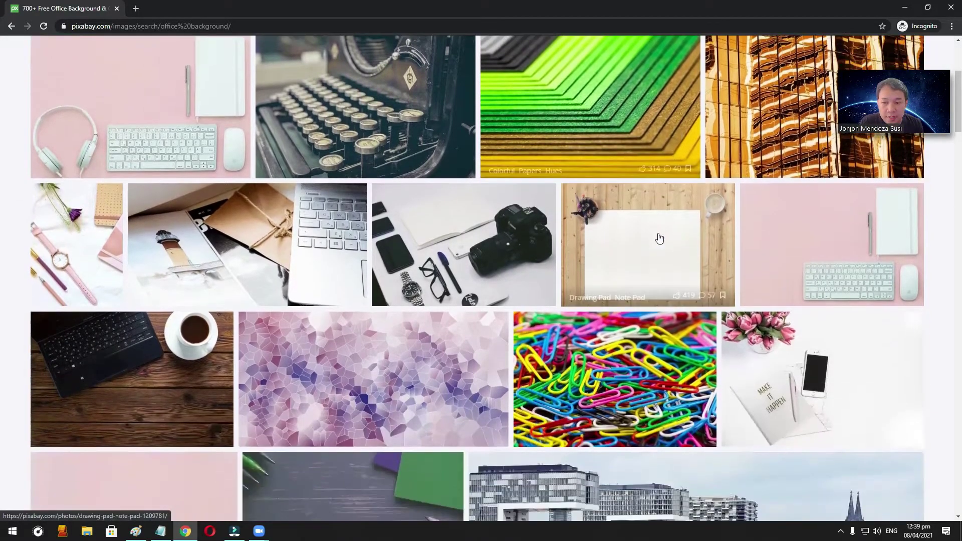
scroll(747, 206, up, 3)
scroll(717, 198, down, 3)
scroll(717, 198, down, 8)
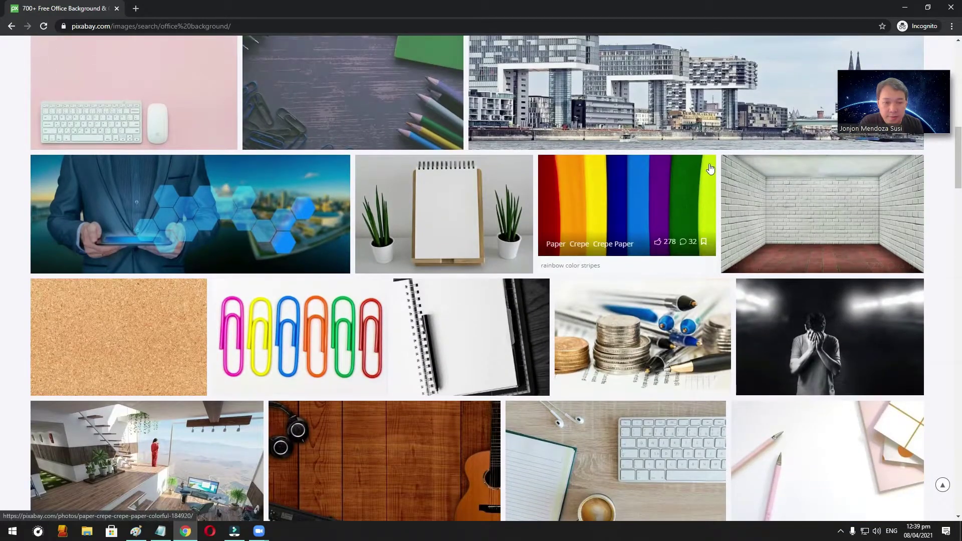
scroll(716, 198, down, 4)
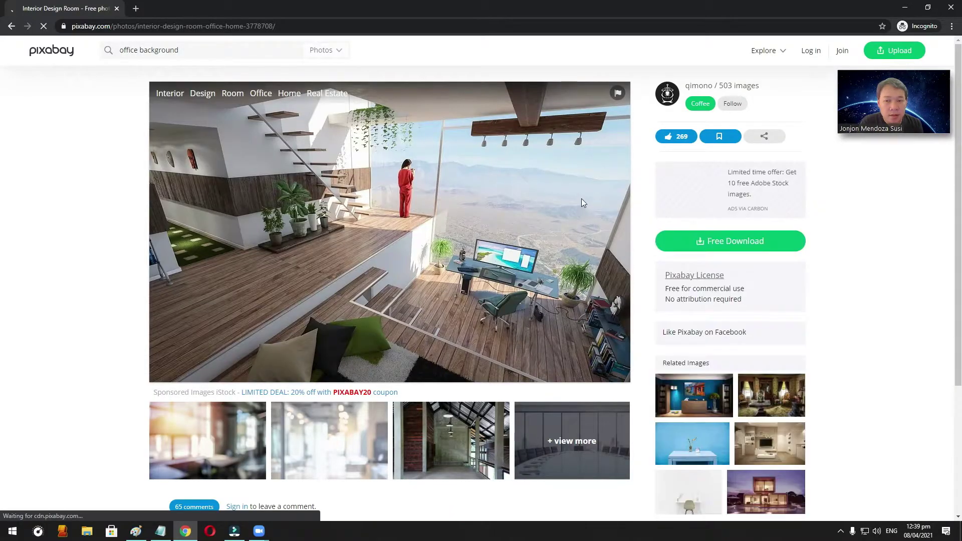
- Download the interior design room photo for free as a 1280×800 JPG
click(735, 246)
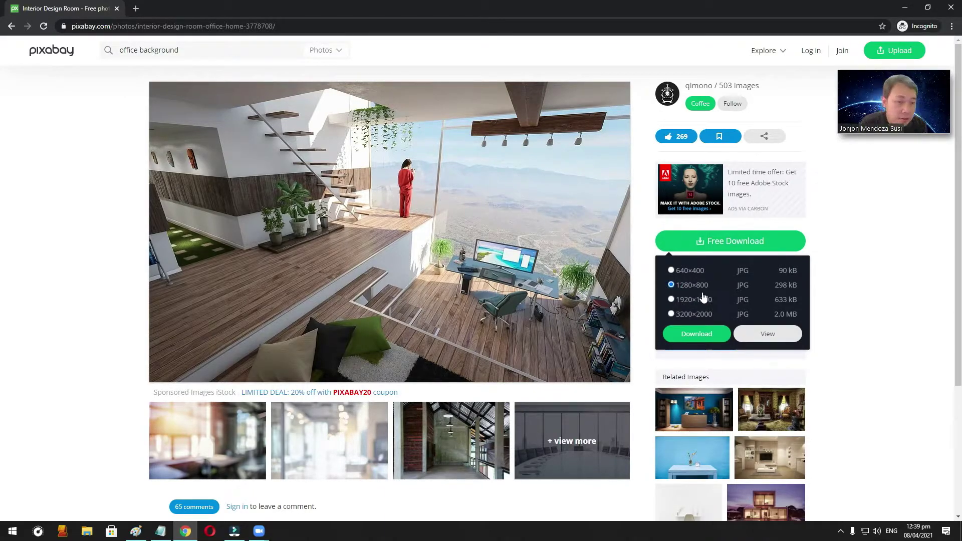
click(711, 341)
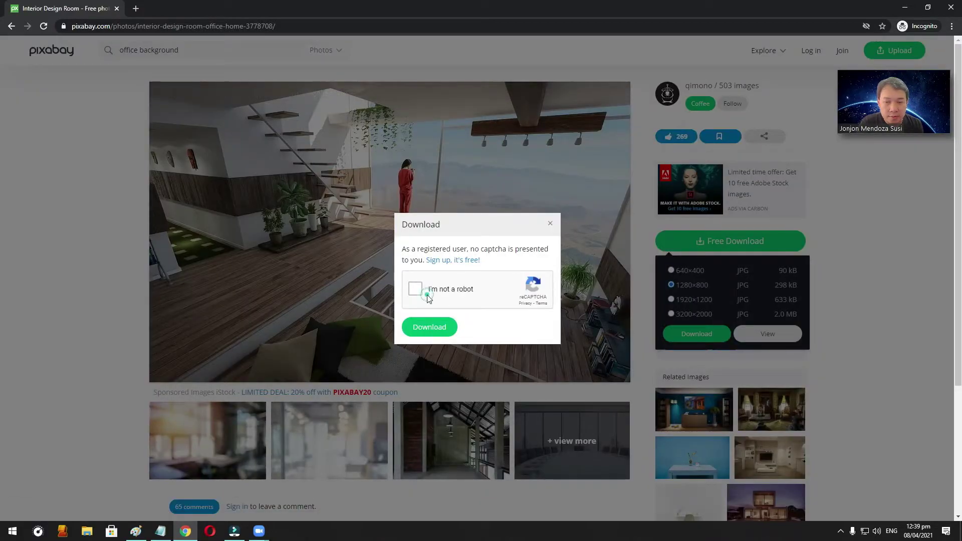